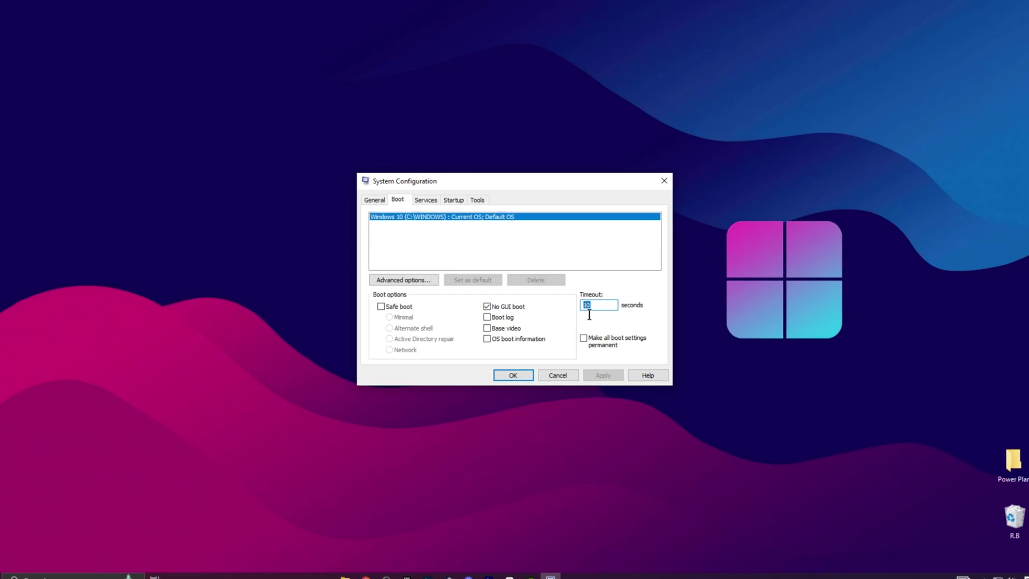
- Set the boot timeout to 3 seconds and the number of processors to 8, and apply the boot configuration
double_click(597, 302)
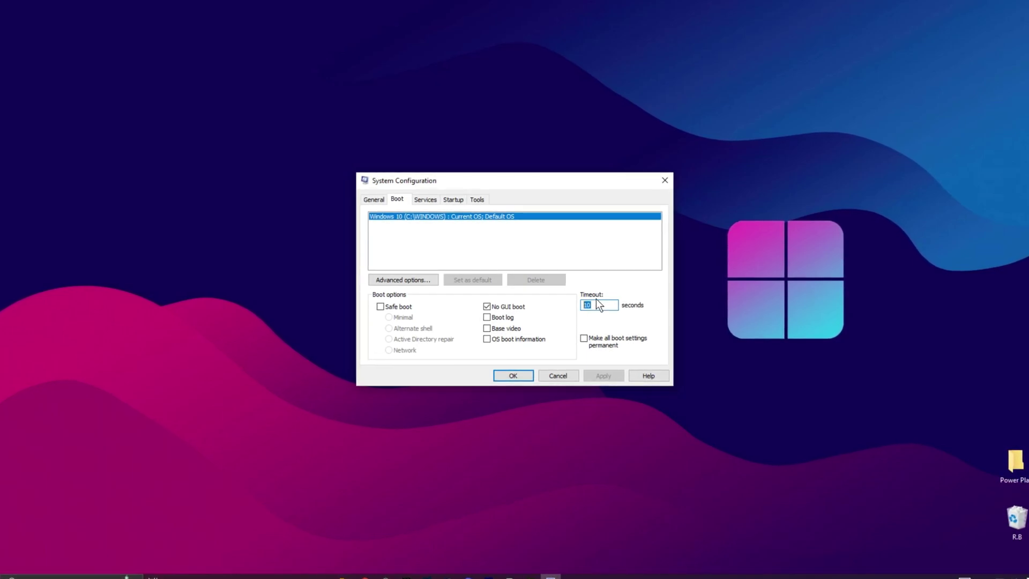
text(3)
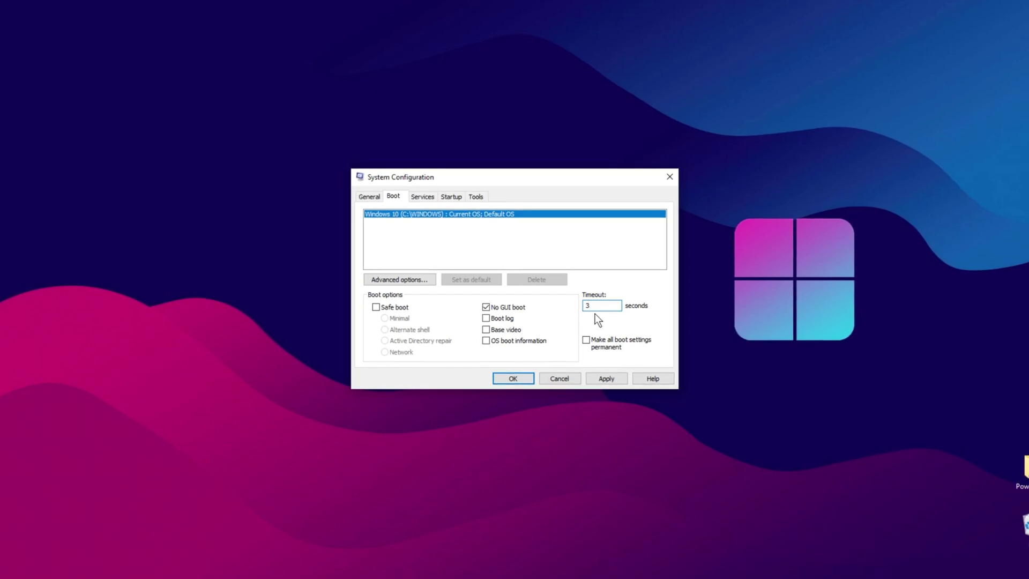
click(398, 279)
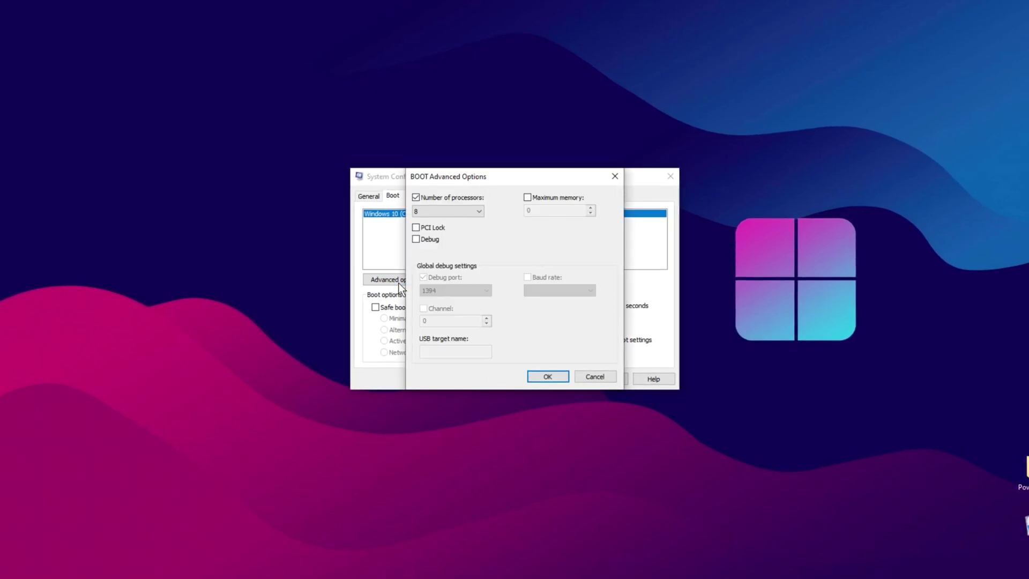
click(477, 216)
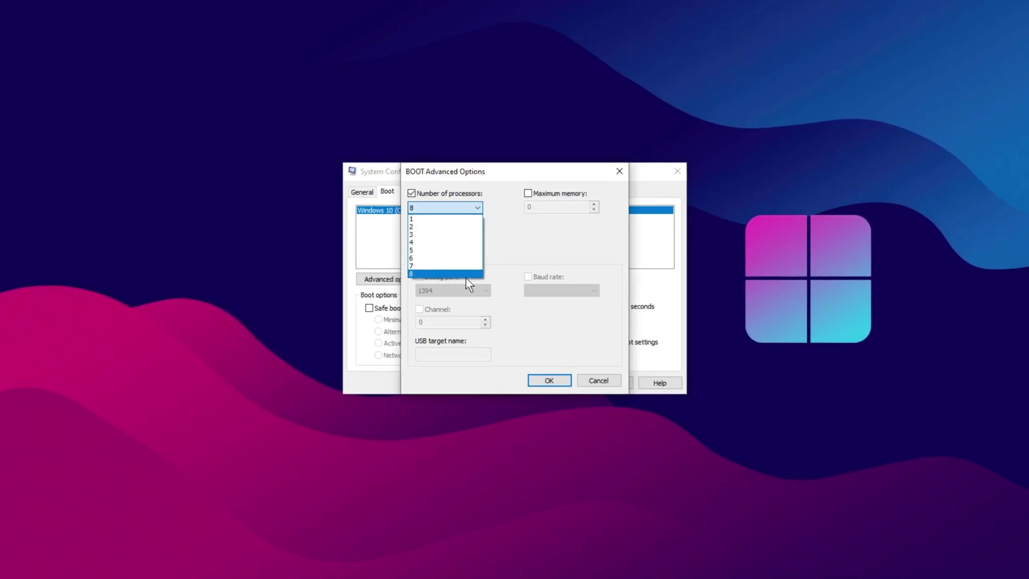
click(450, 274)
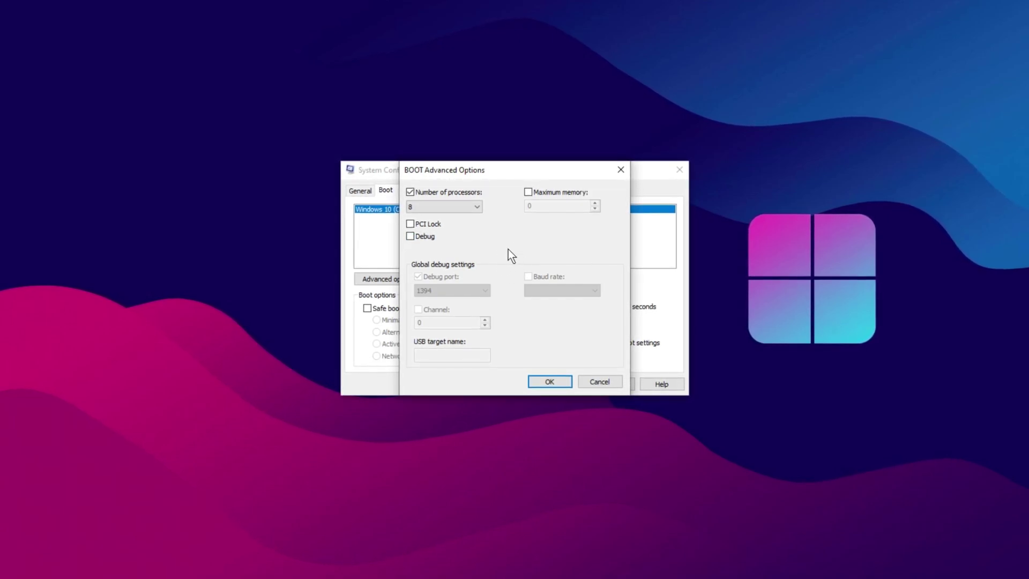
click(538, 384)
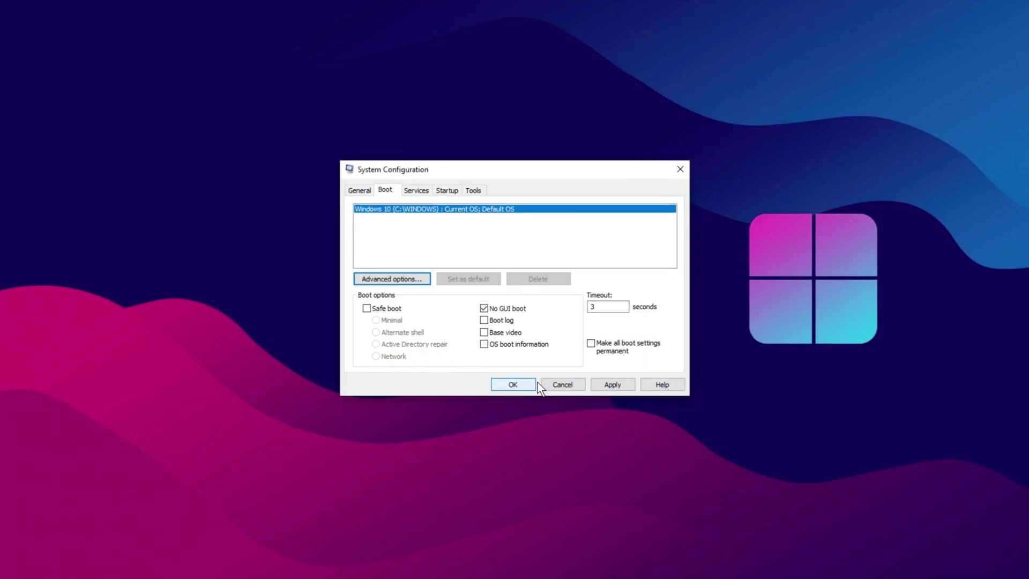
click(611, 385)
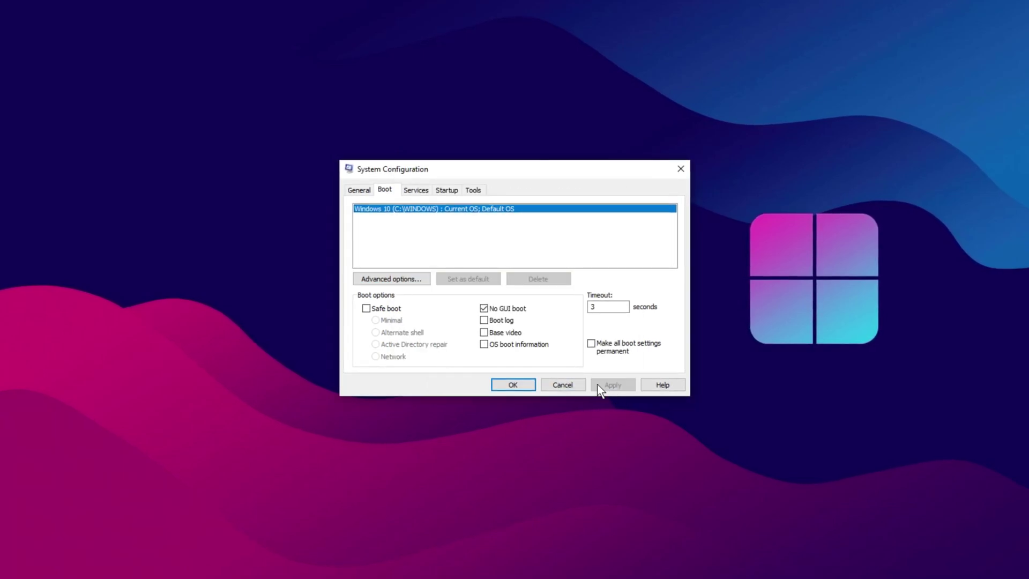
click(523, 385)
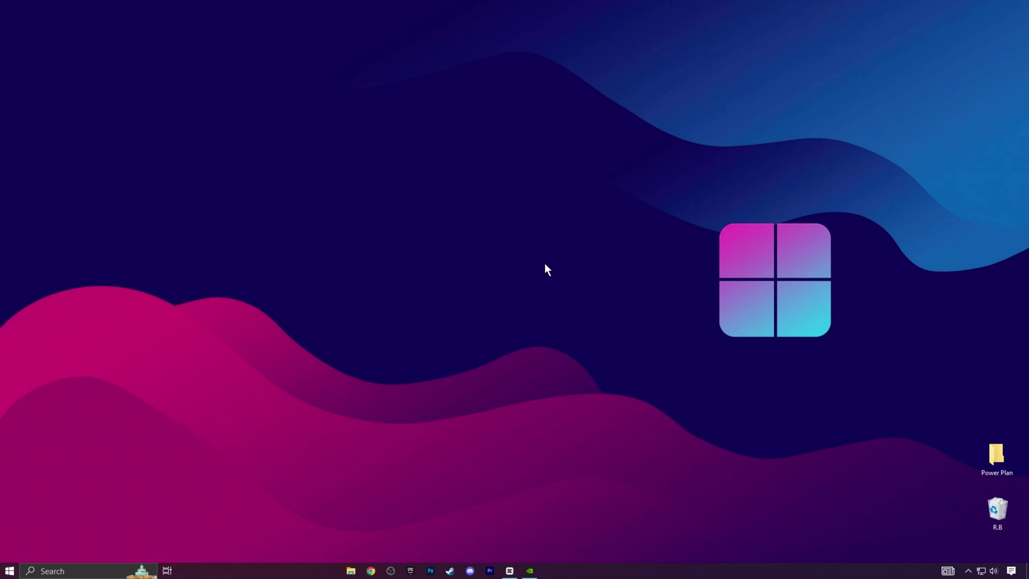
- Open Task Manager's services list and examine the Xbox services at its end and the actions available for them
right_click(634, 571)
click(659, 522)
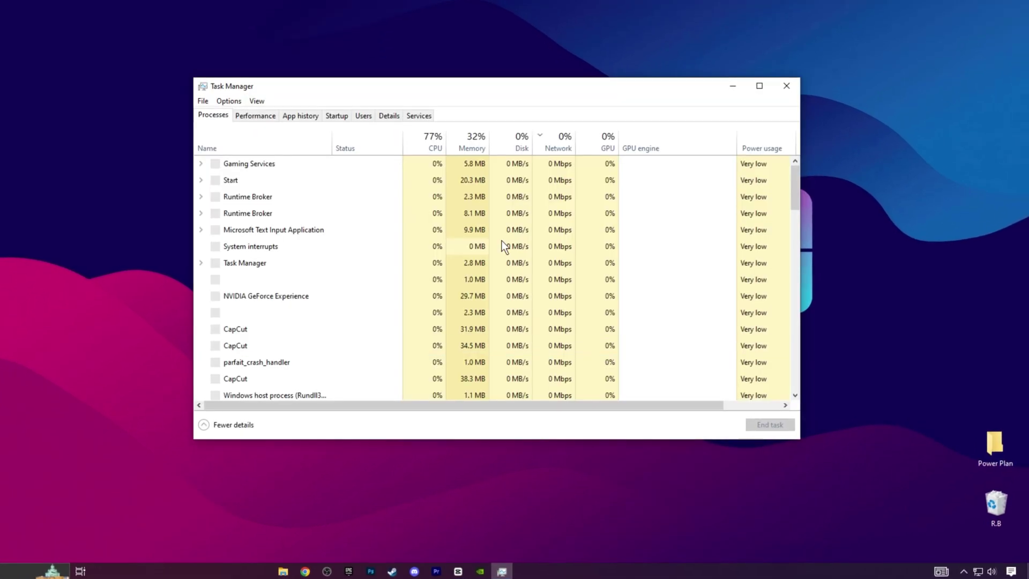
click(416, 115)
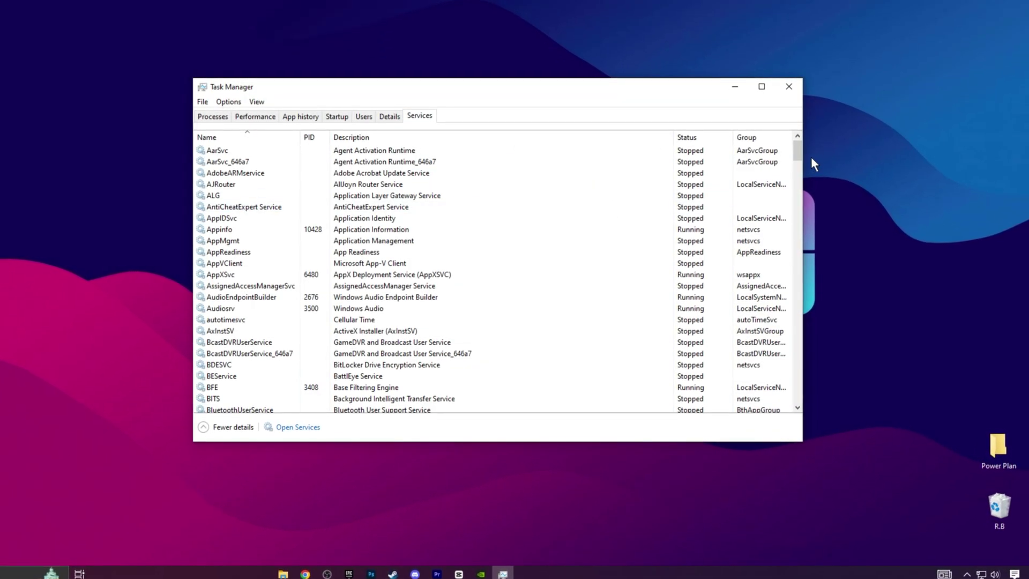
drag(797, 156, 800, 396)
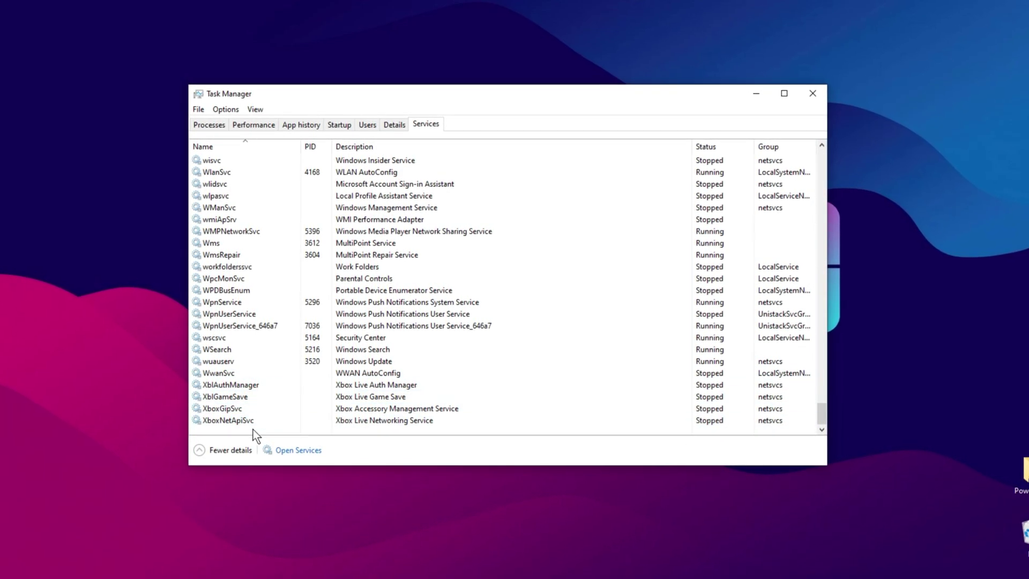
right_click(222, 411)
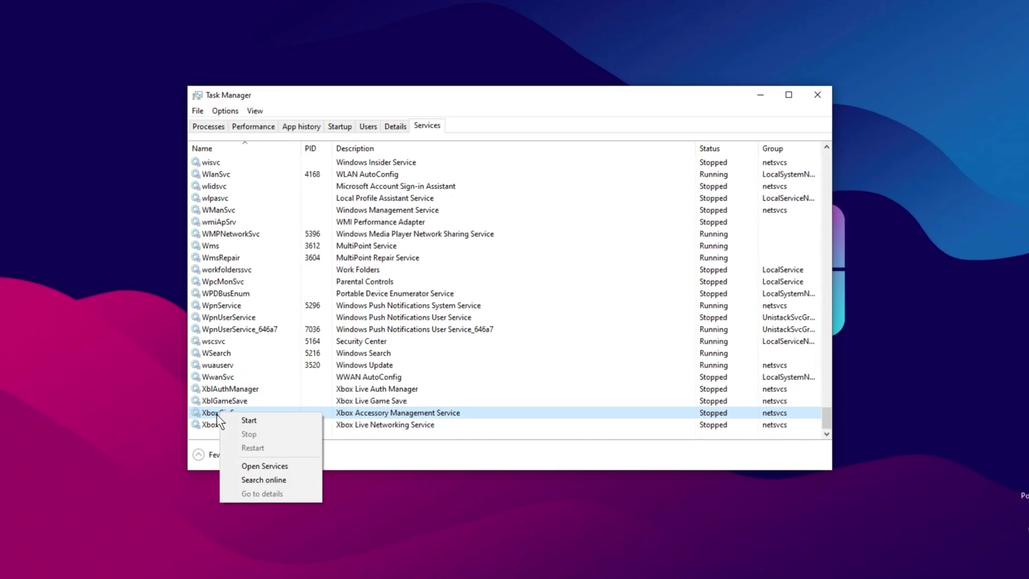
click(218, 402)
right_click(217, 405)
click(216, 408)
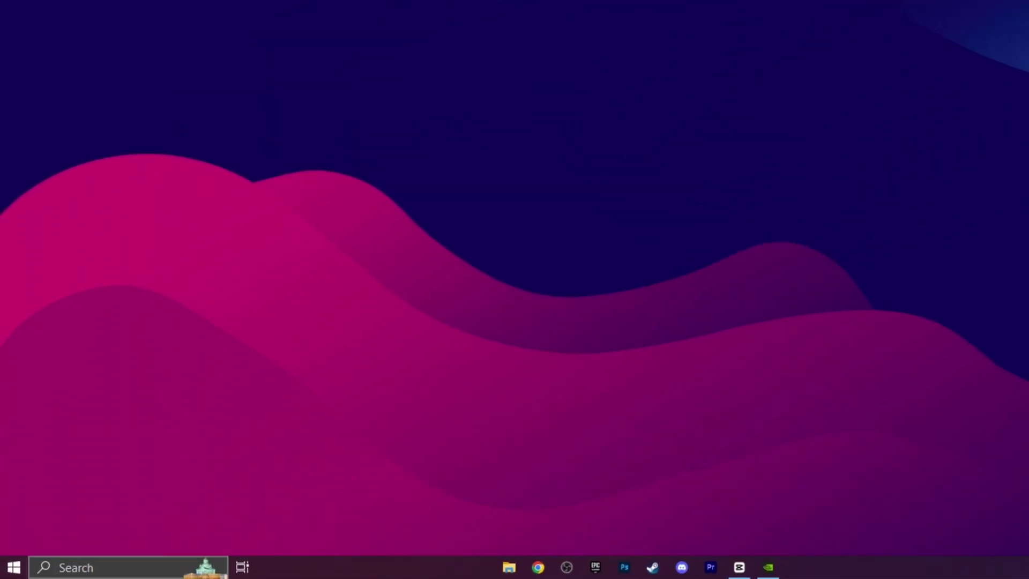
- Search Windows for the Game Mode settings and review the Game Bar, Captures and Game Mode pages
key(super+s)
text(game)
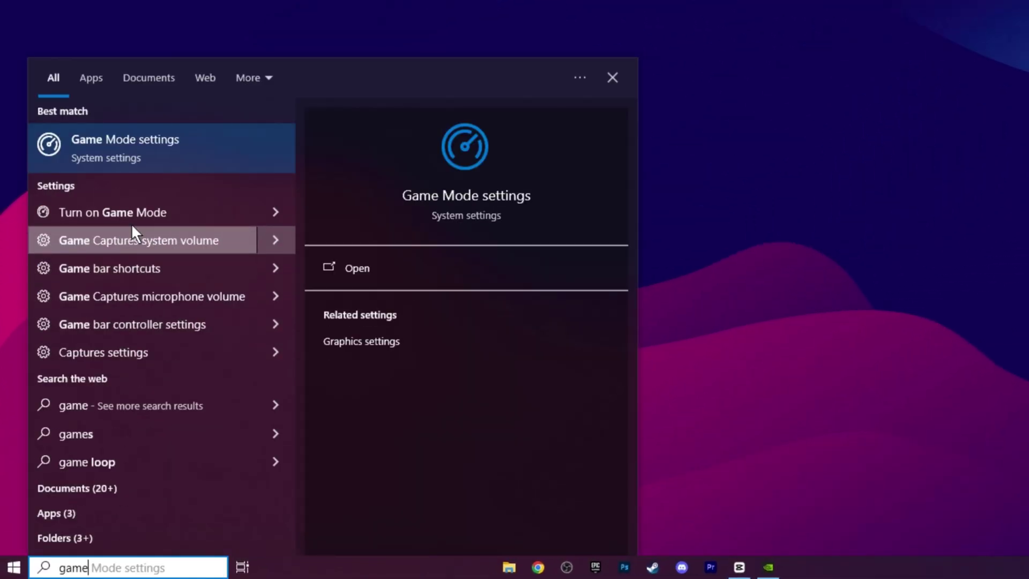
click(152, 156)
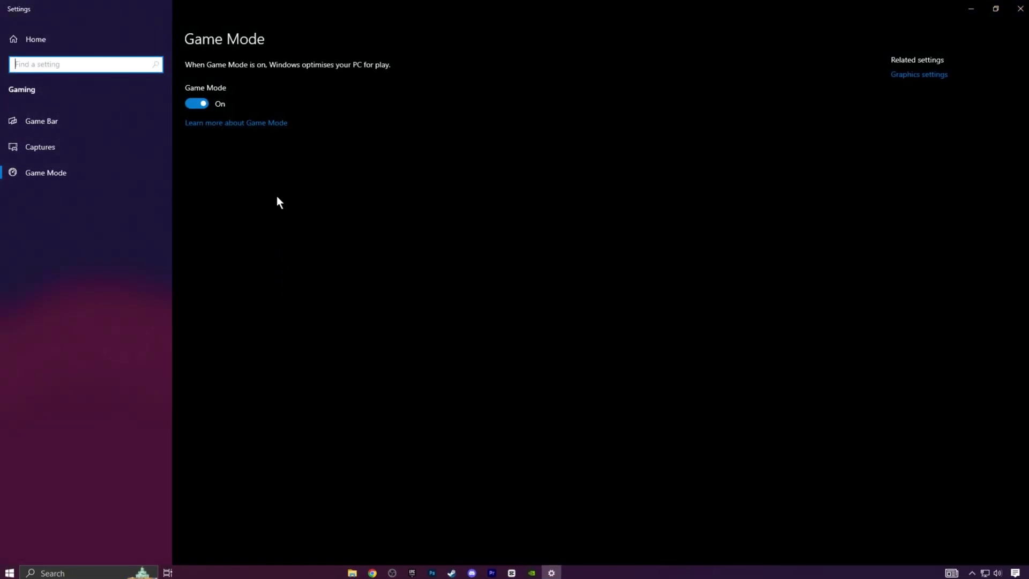
click(100, 121)
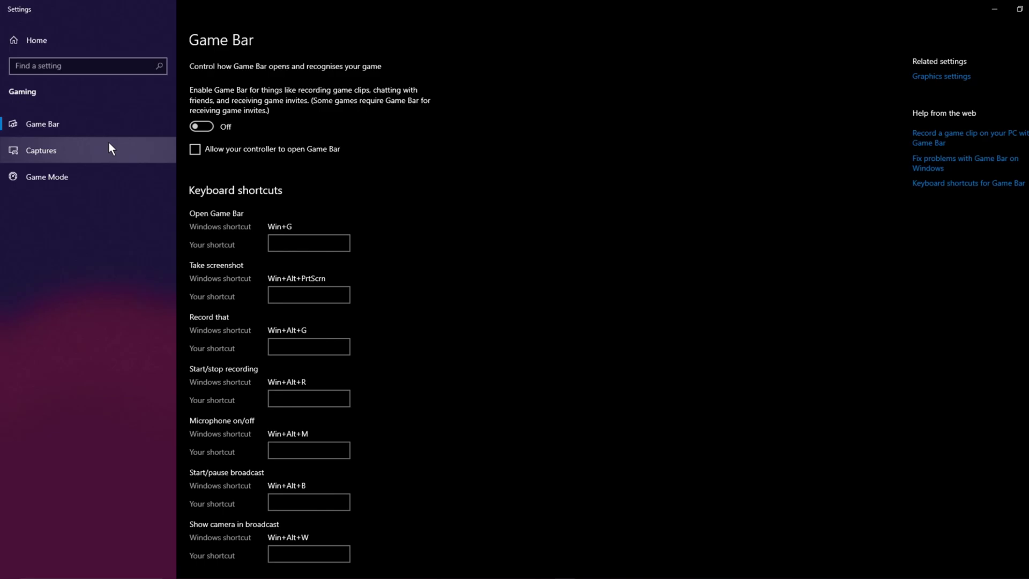
click(78, 150)
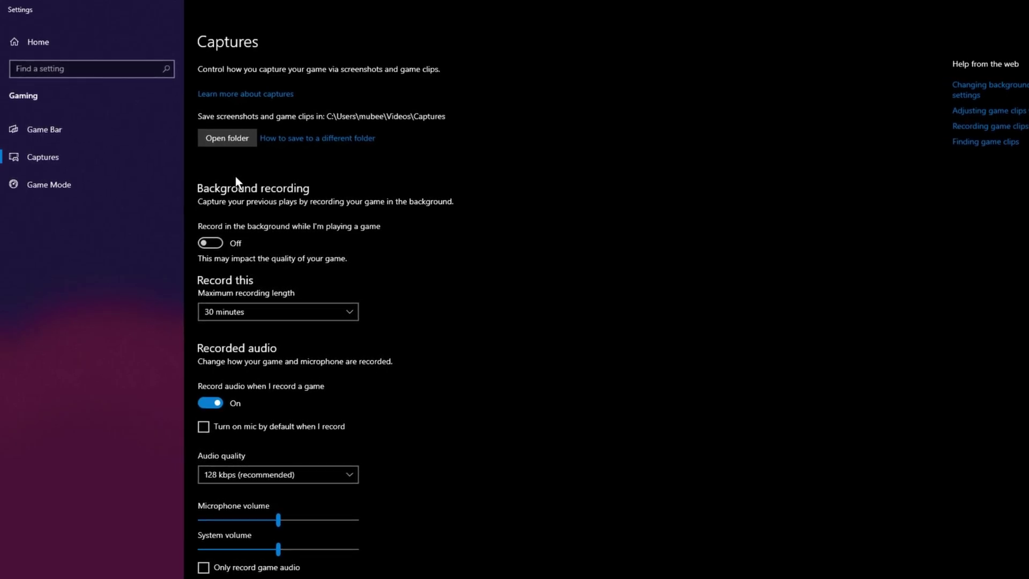
click(100, 134)
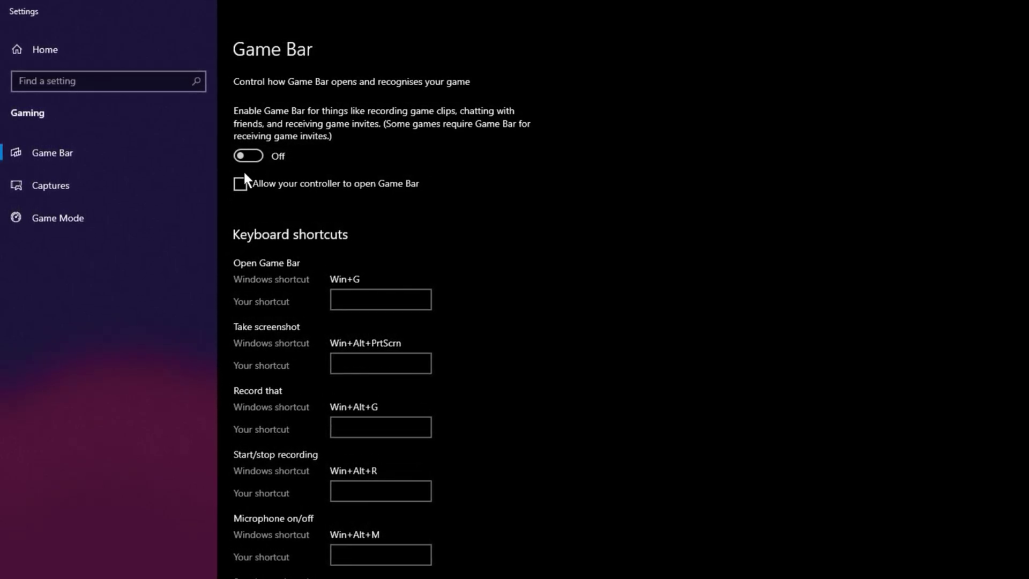
click(82, 217)
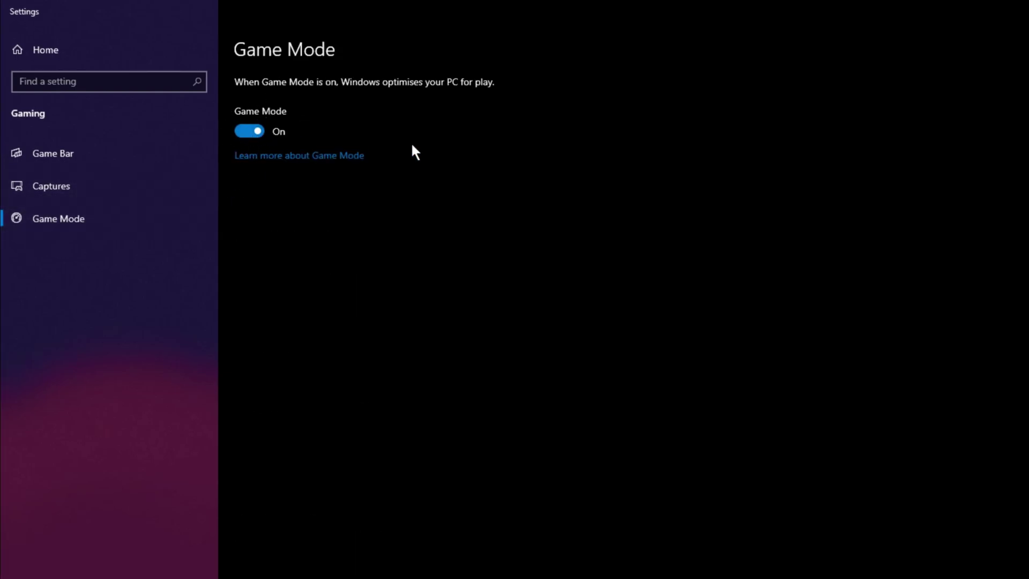
- Open the graphics settings and browse for a desktop app in the FortniteGame folder under D:\Fortnite\Fortnite
click(905, 76)
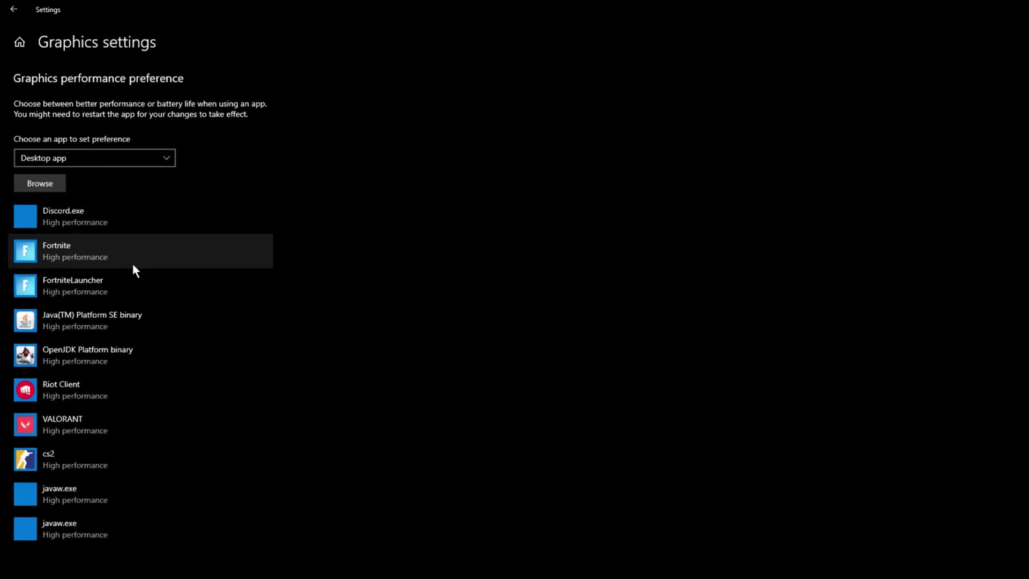
click(40, 183)
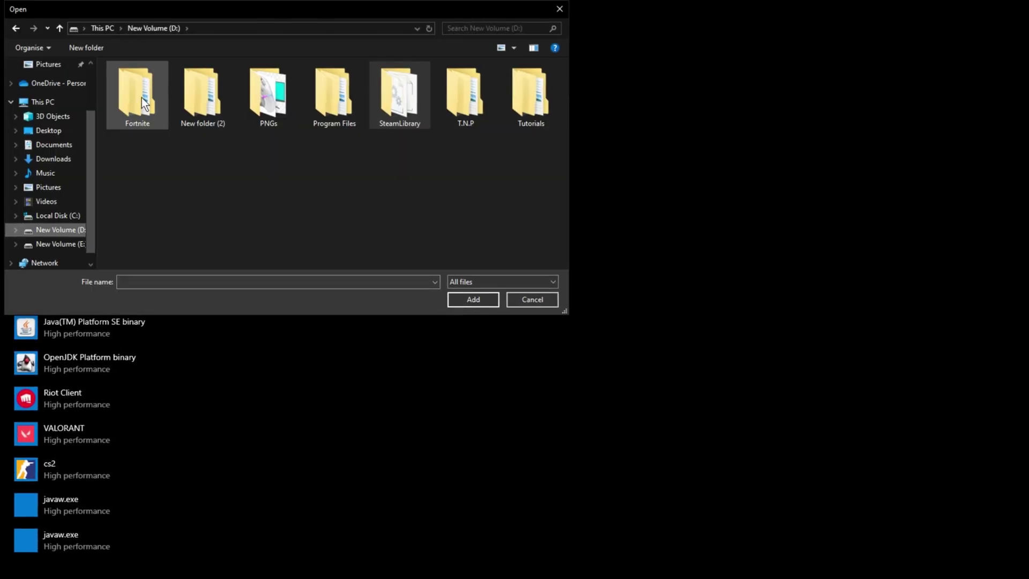
double_click(144, 103)
double_click(150, 81)
double_click(154, 125)
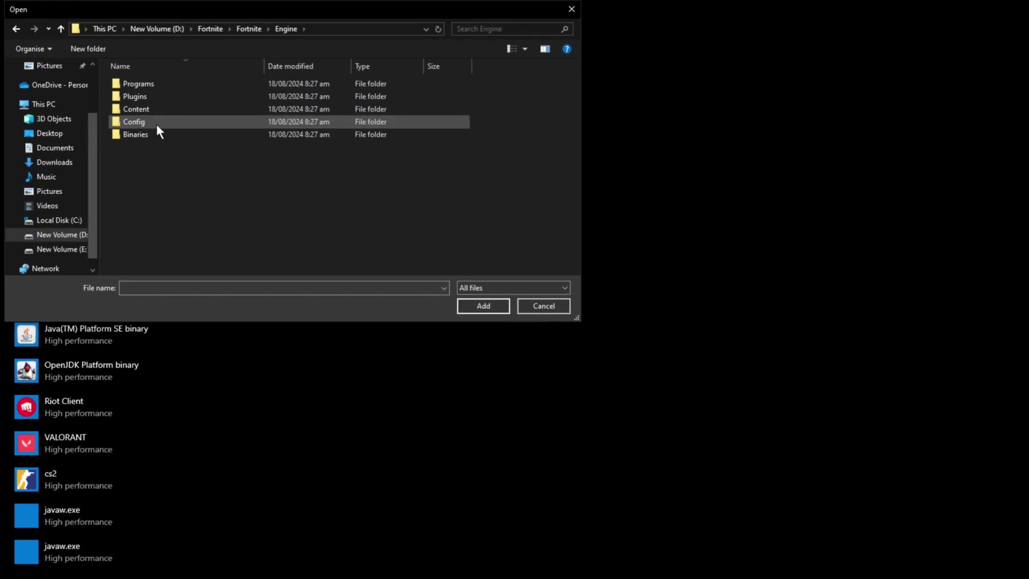
double_click(157, 124)
key(alt+Up)
key(alt+Up)
double_click(144, 138)
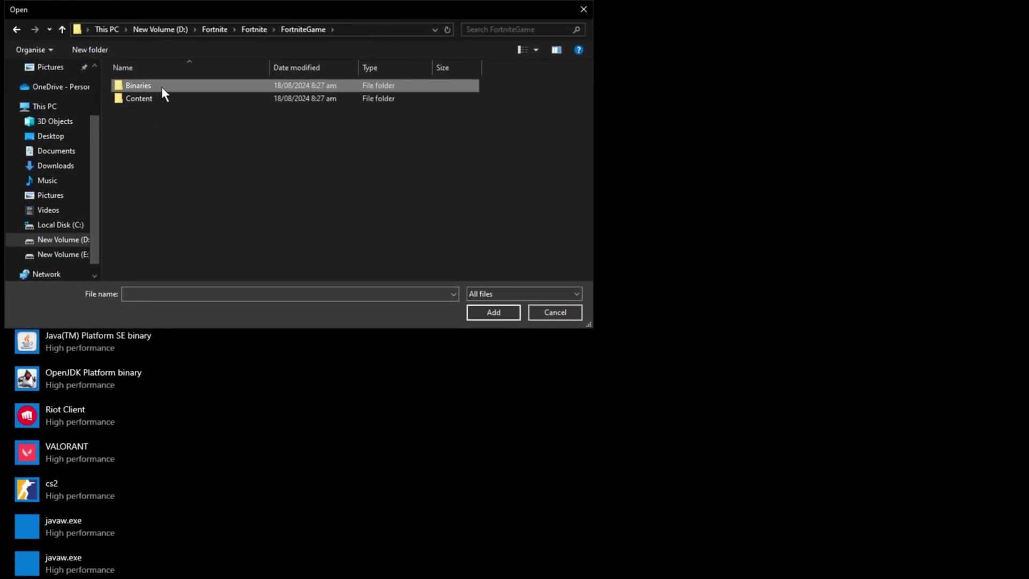
- Add FortniteClient-Win64-Shipping from Binaries\Win64 to the graphics preference list and open the Fortnite entry's options
double_click(162, 87)
double_click(163, 98)
click(194, 141)
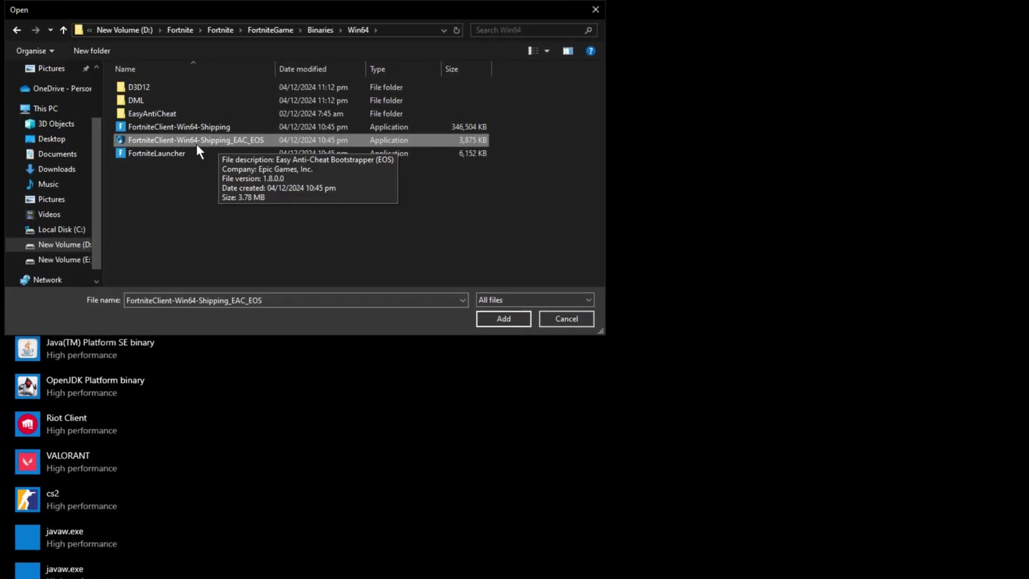
click(182, 127)
click(503, 319)
click(107, 286)
click(200, 345)
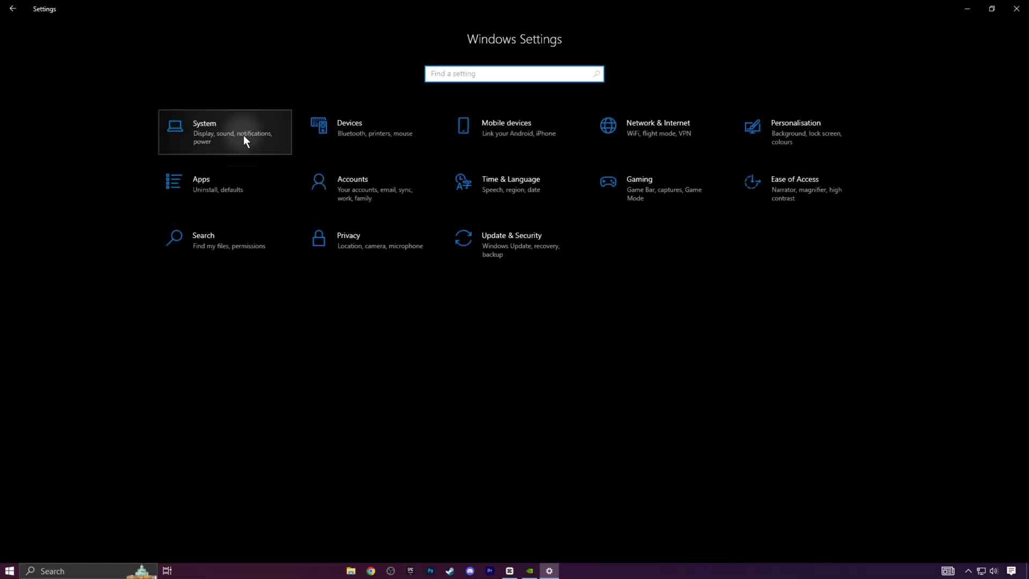
- Open the Storage Sense configuration in the system storage settings and set it to run every week
click(243, 135)
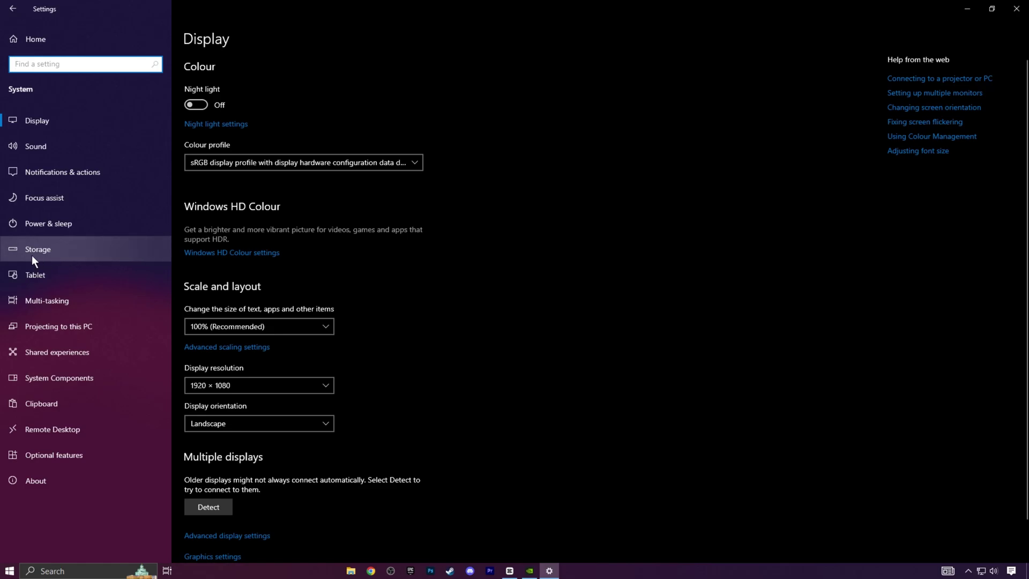
click(54, 252)
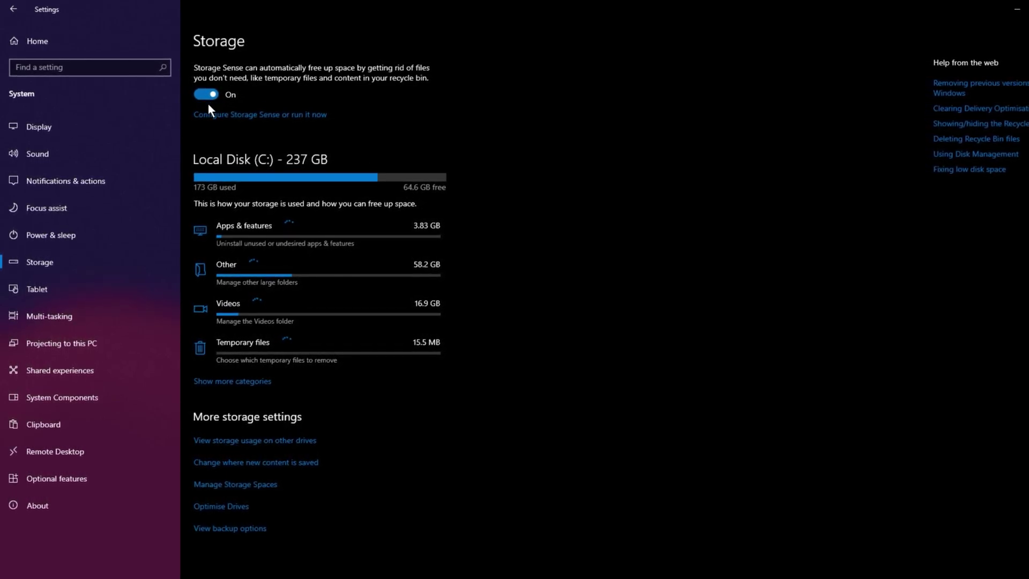
click(234, 122)
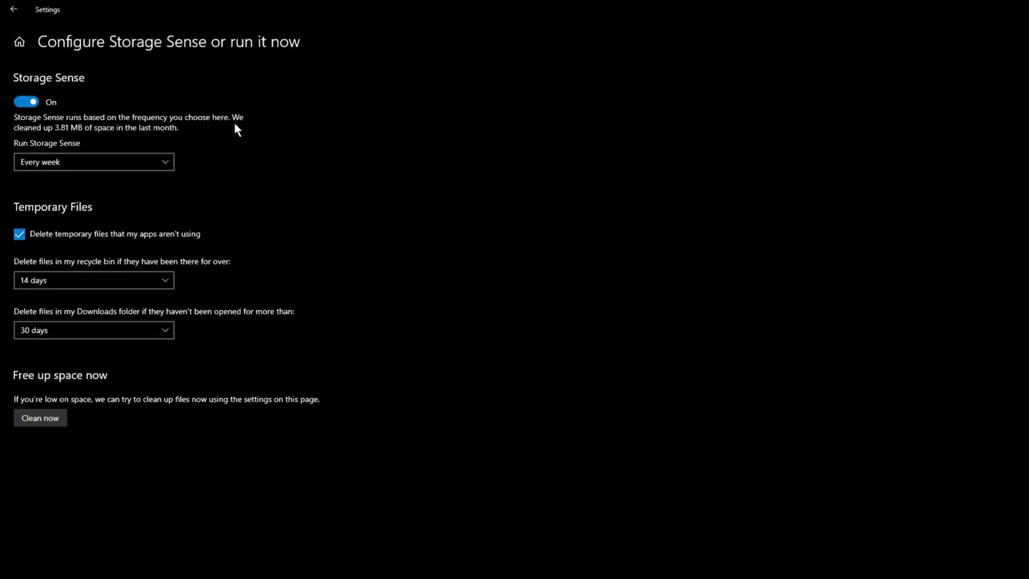
click(149, 163)
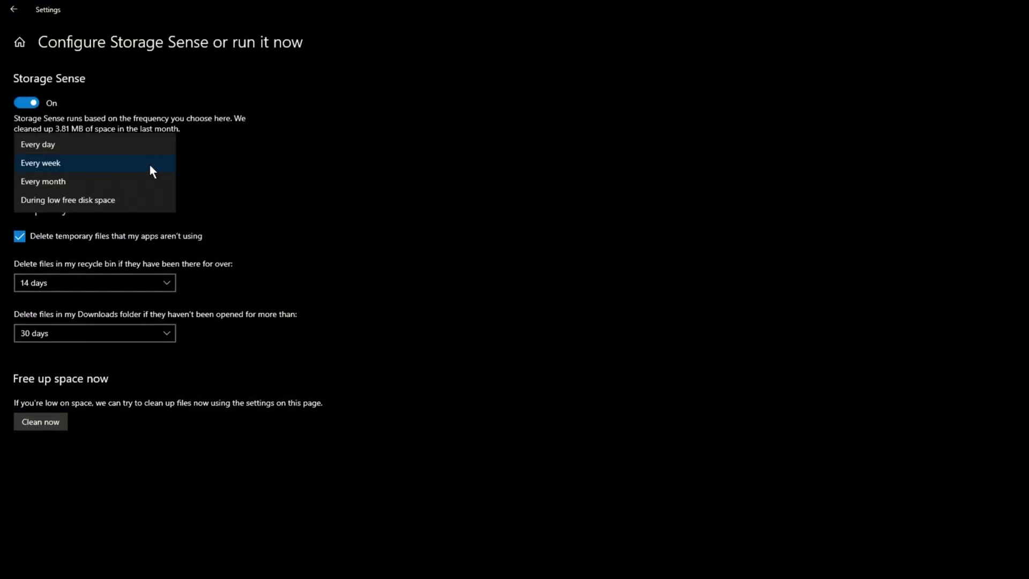
click(106, 164)
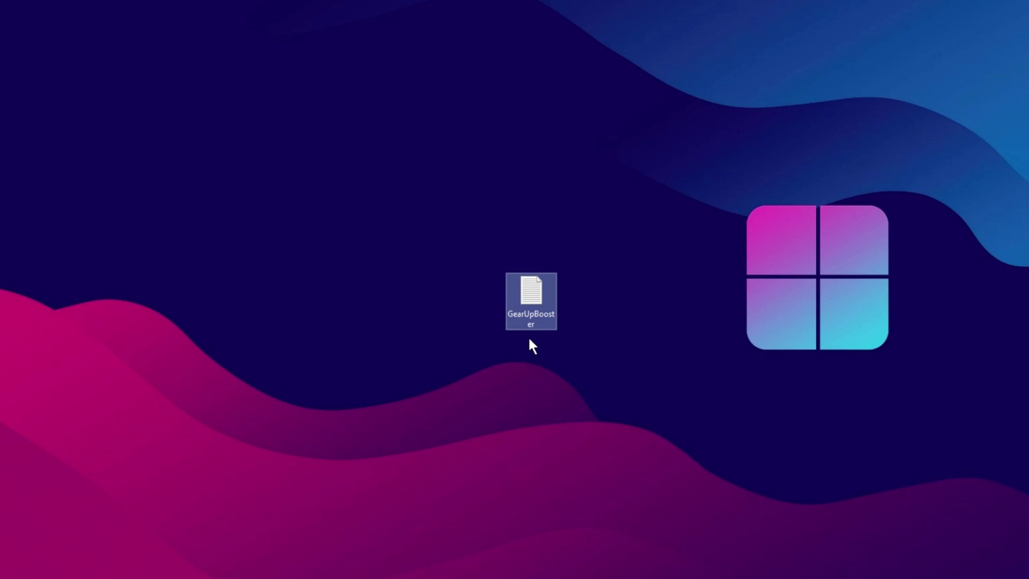
- Open the GearUpBooster text file on the desktop and copy the download link from it
double_click(535, 299)
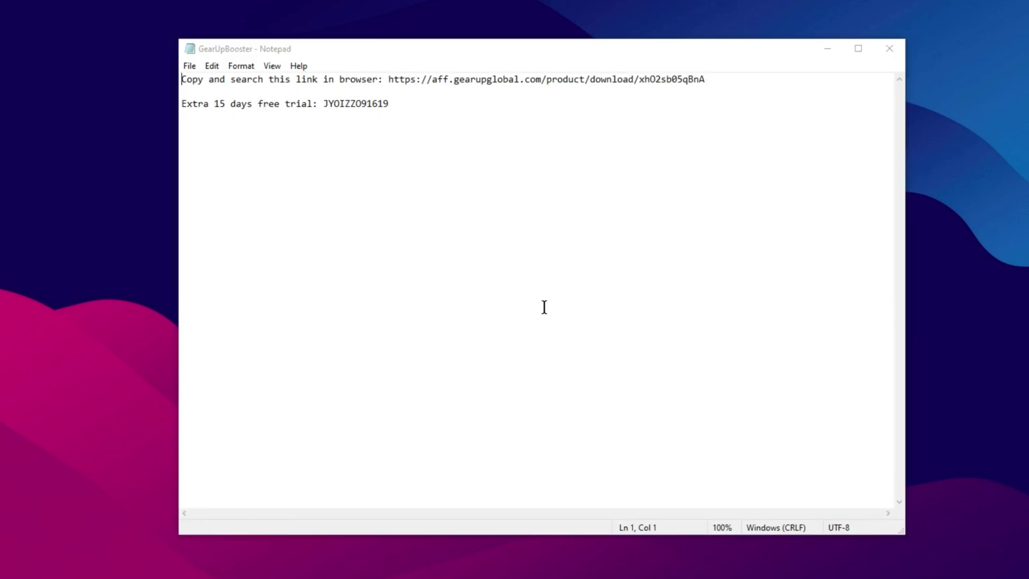
double_click(609, 91)
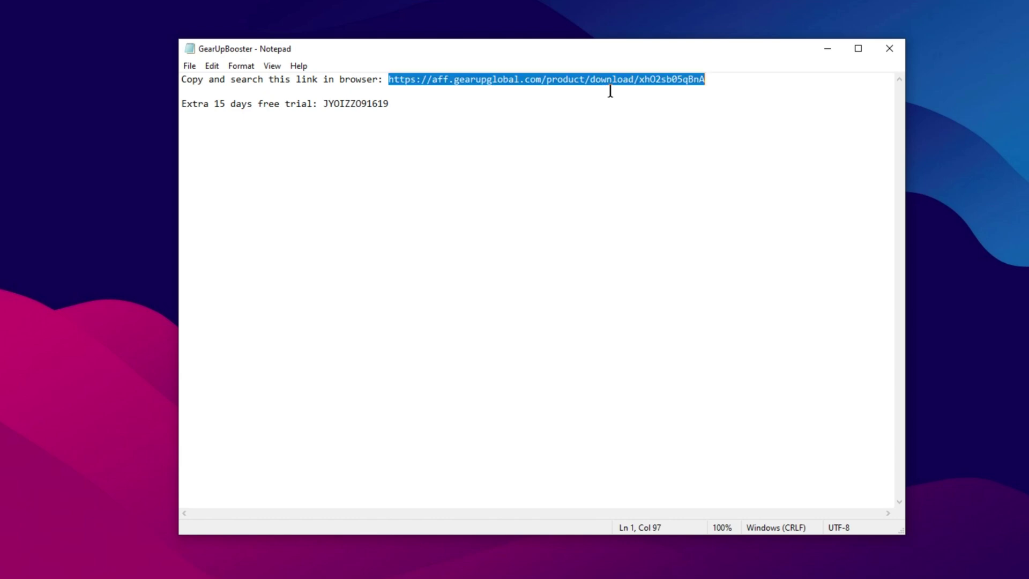
right_click(601, 80)
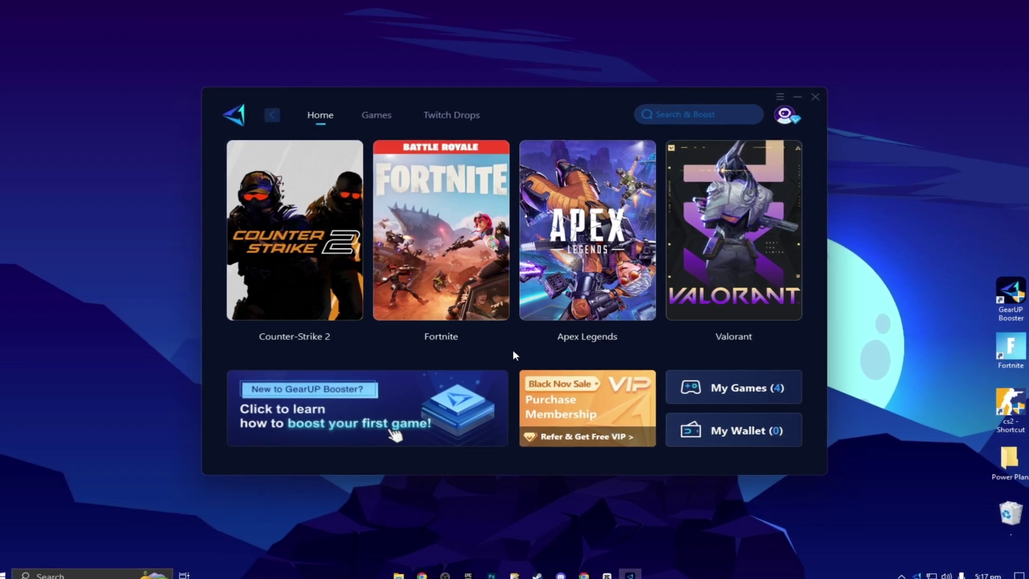
- Browse the games library in GearUP Booster through the Shooting, Action and Racing categories
click(375, 114)
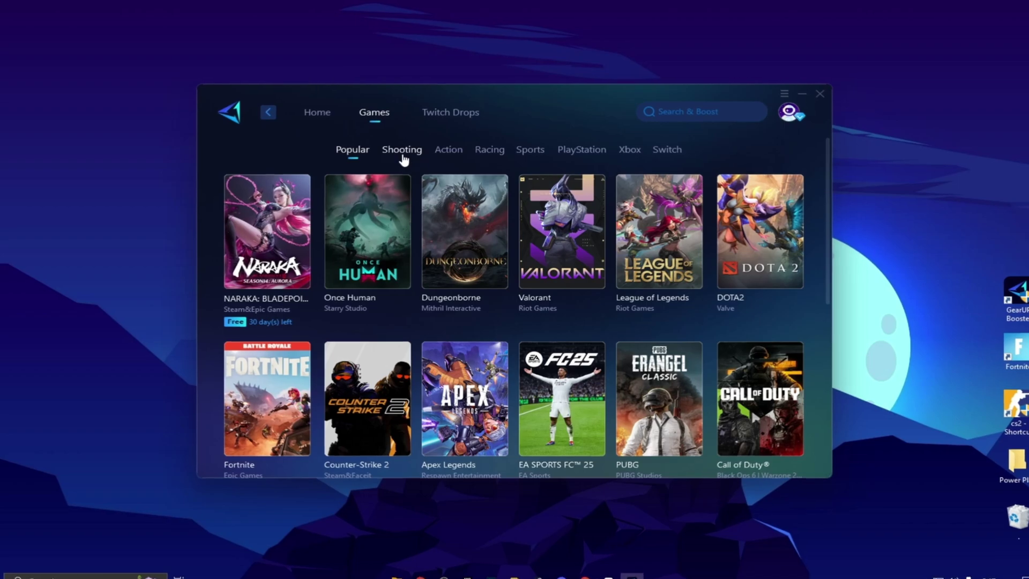
click(403, 152)
click(444, 152)
click(482, 152)
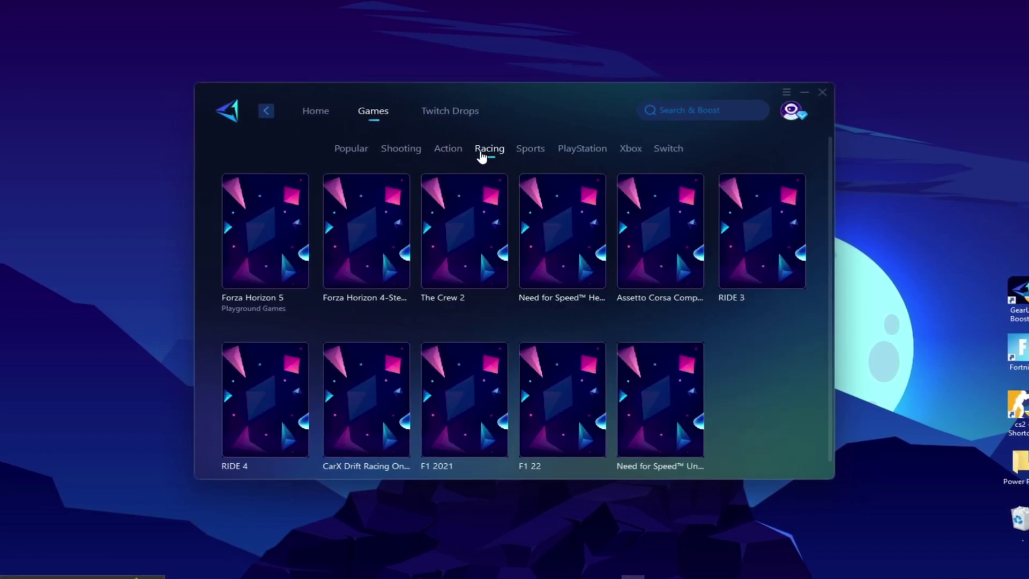
- Return to the GearUP Booster home page and start boosting Fortnite
click(316, 113)
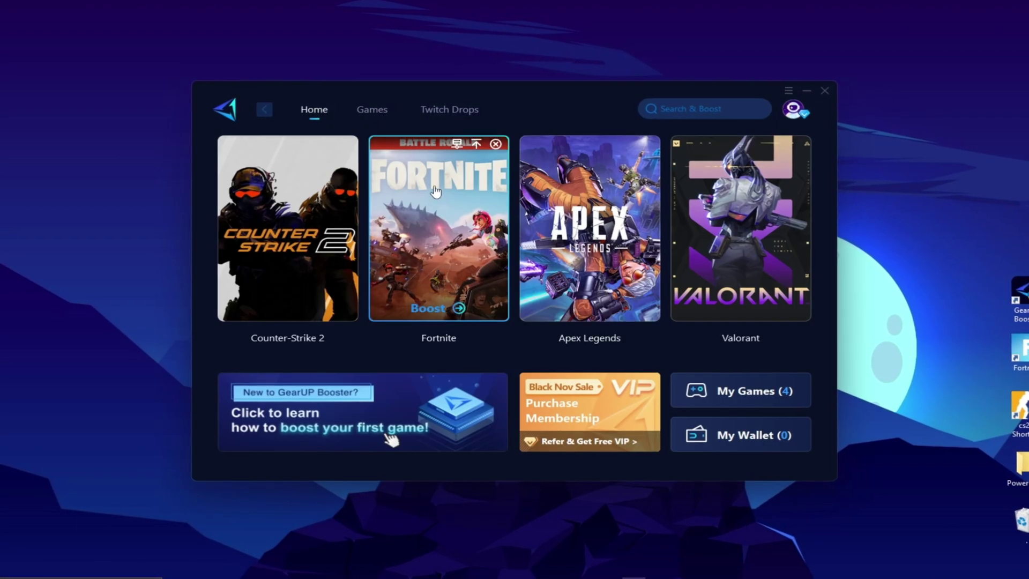
click(453, 301)
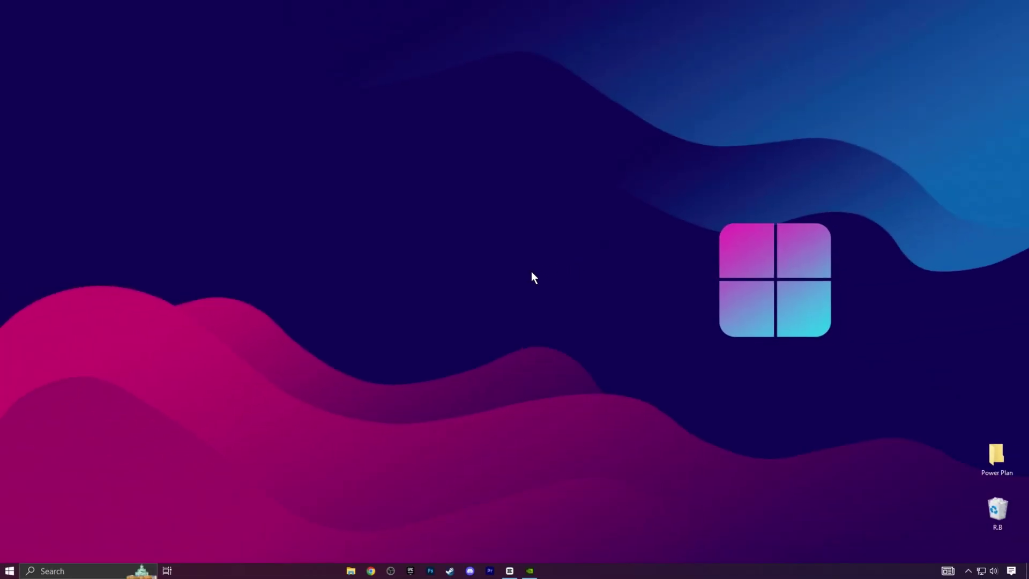
- Find the advanced system settings through Windows search and open the advanced page of the Performance Options
key(super)
text(adv)
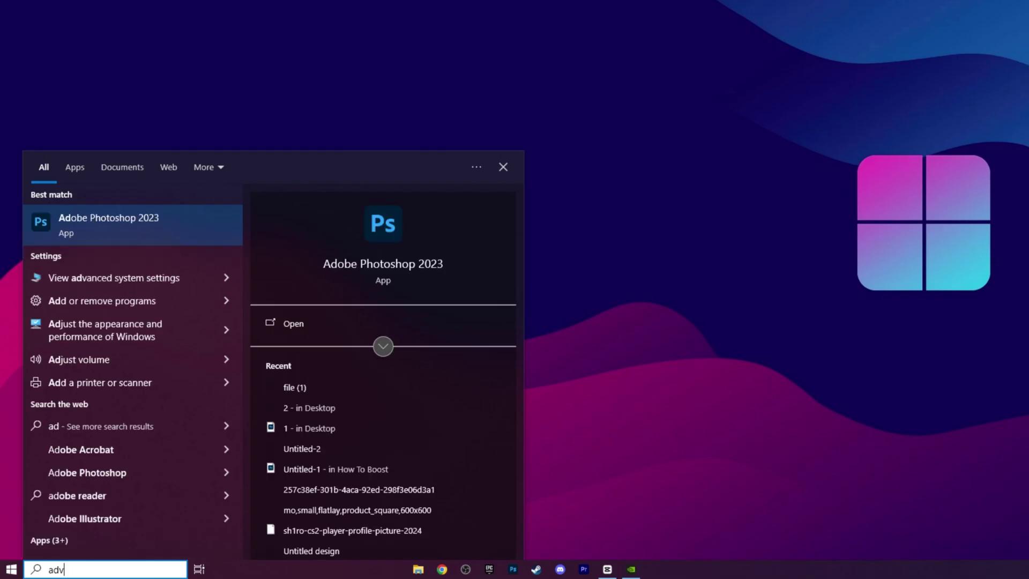
text(an)
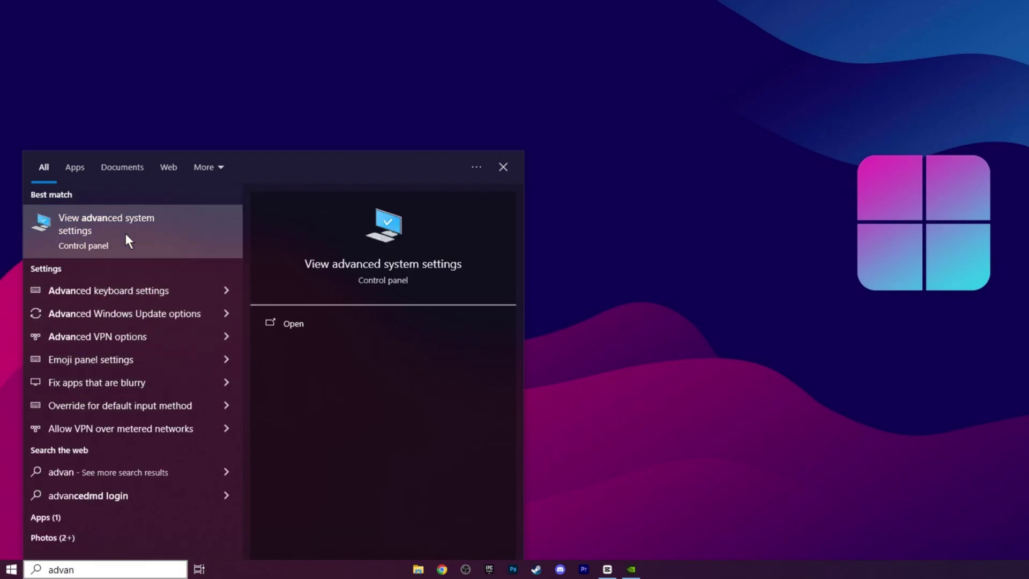
click(125, 230)
drag(162, 43, 572, 129)
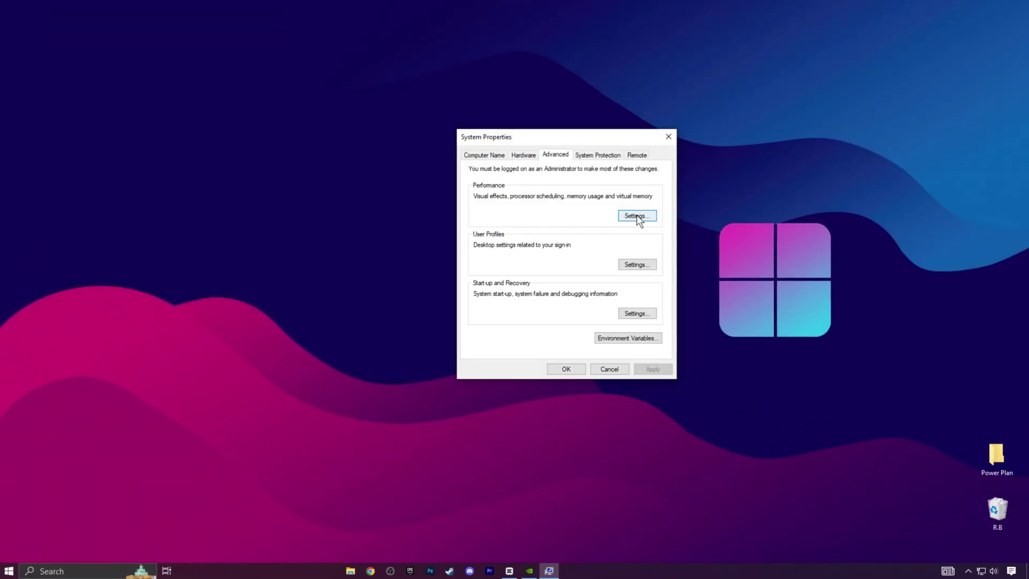
click(636, 215)
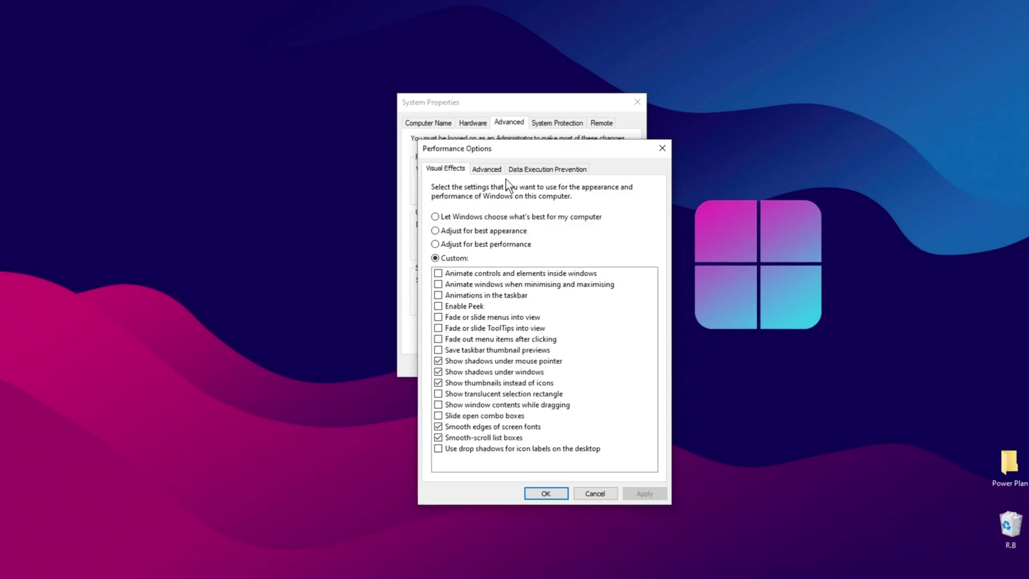
click(489, 165)
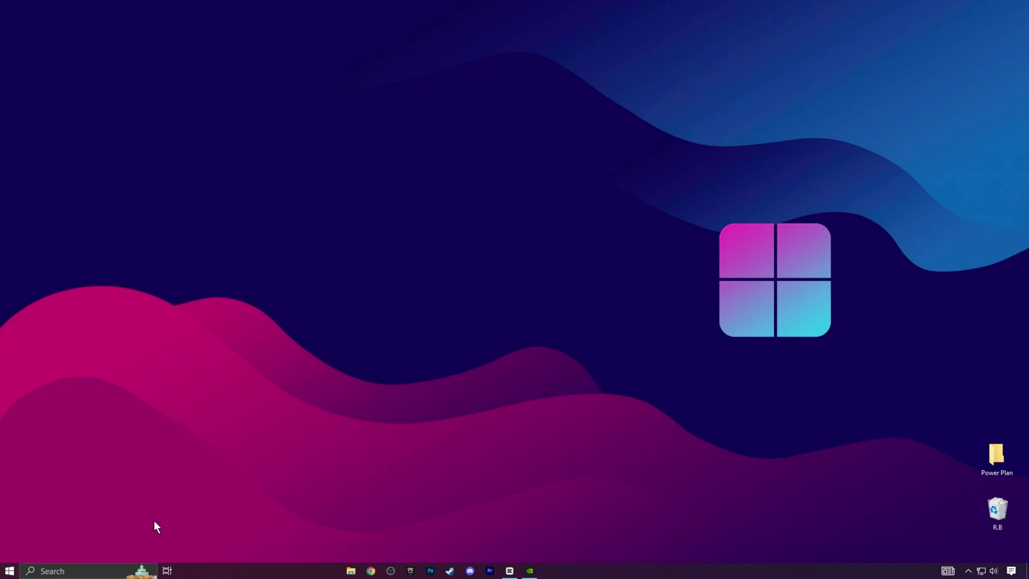
- Search Windows for Focus assist and open its system settings
click(80, 570)
text(focus)
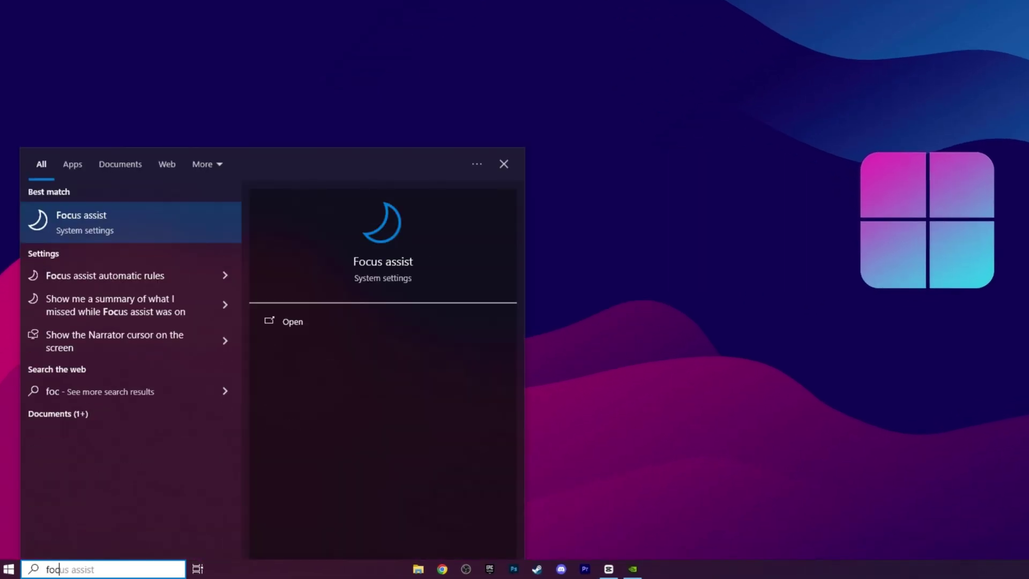
click(126, 233)
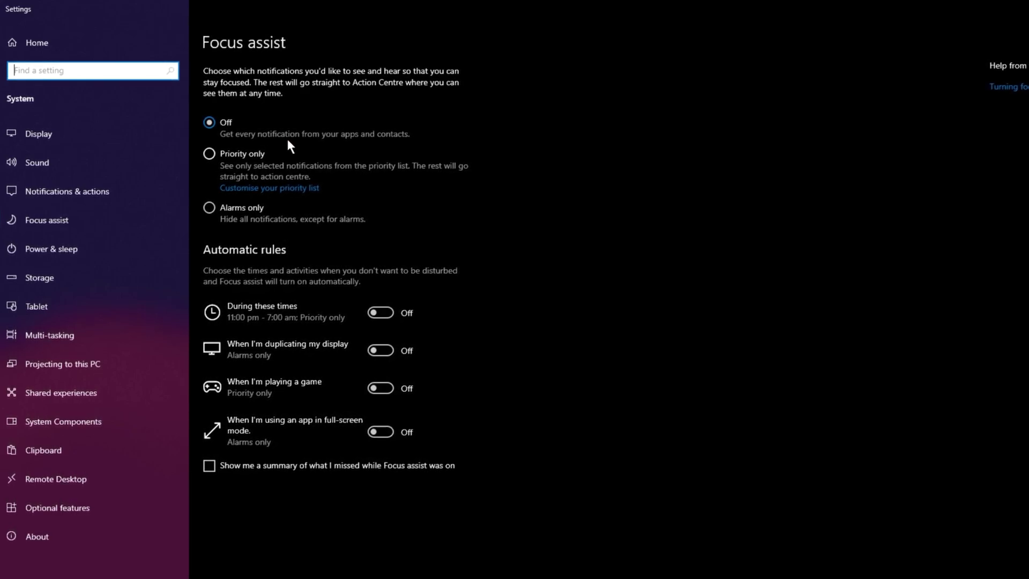
- Search the Settings app for "back" and open the Background apps page
click(79, 74)
text(back)
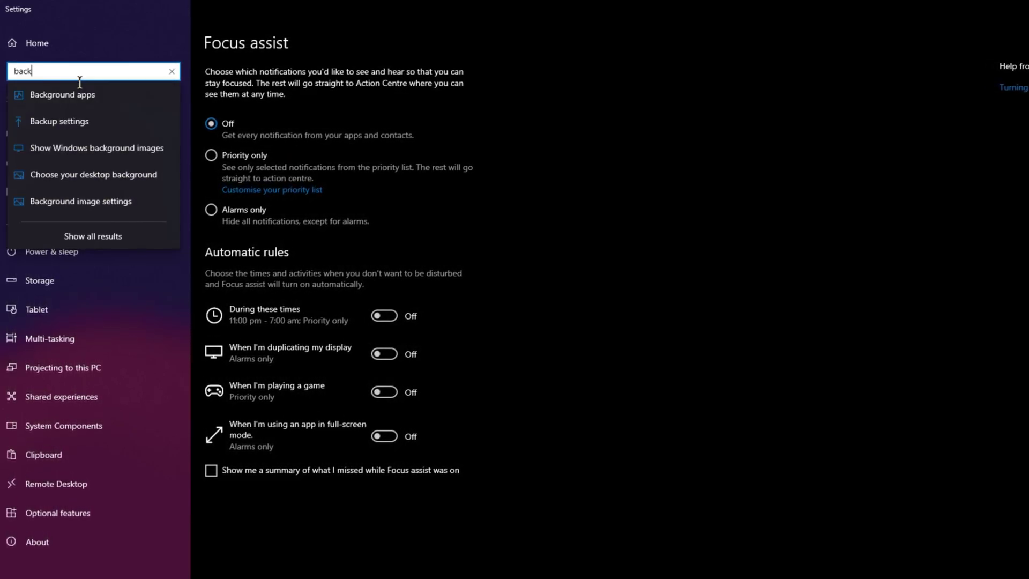
click(72, 104)
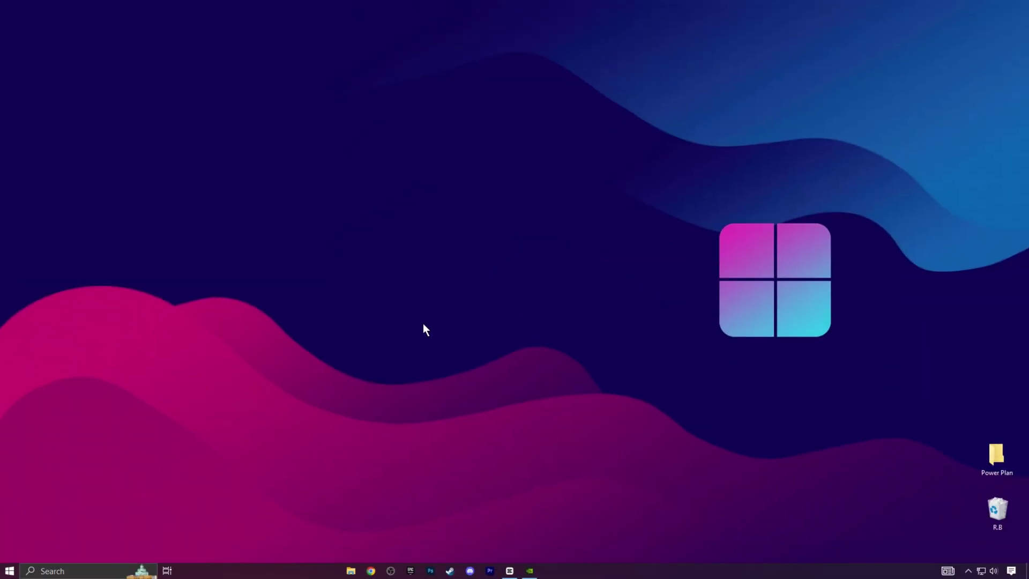
- Open Device Manager, expand System devices and check the available actions for the High Precision Event Timer
right_click(9, 572)
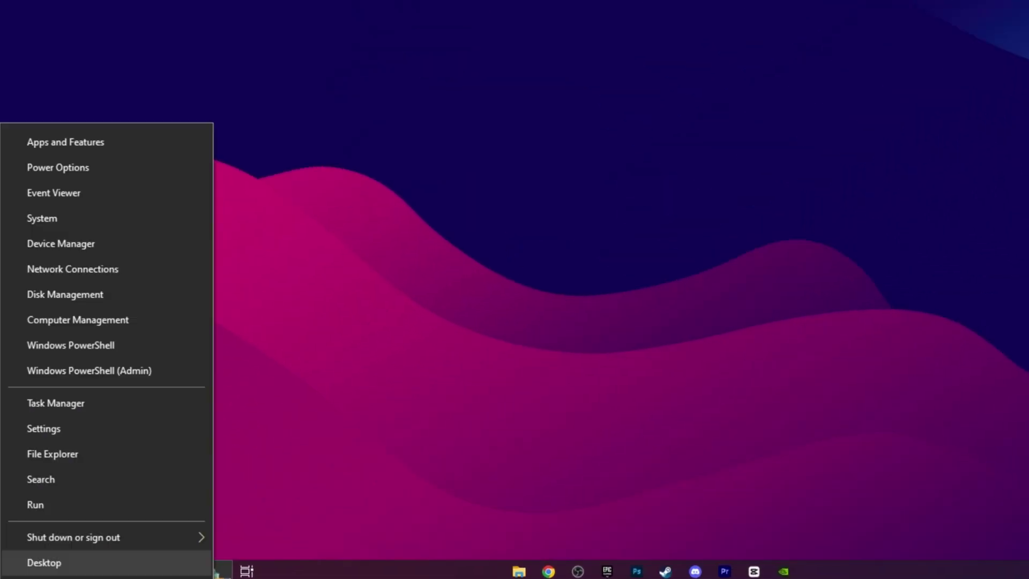
click(61, 246)
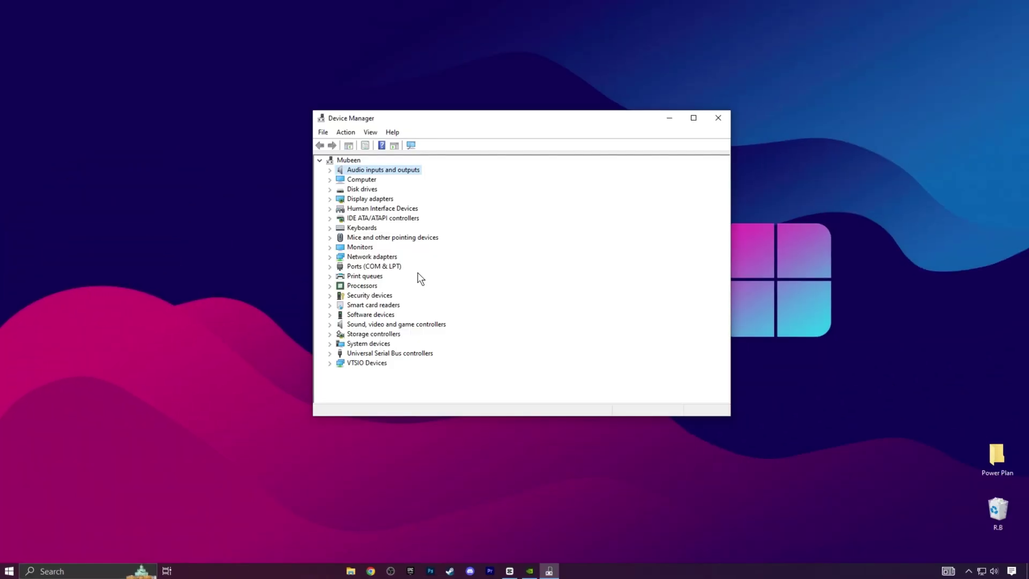
click(365, 345)
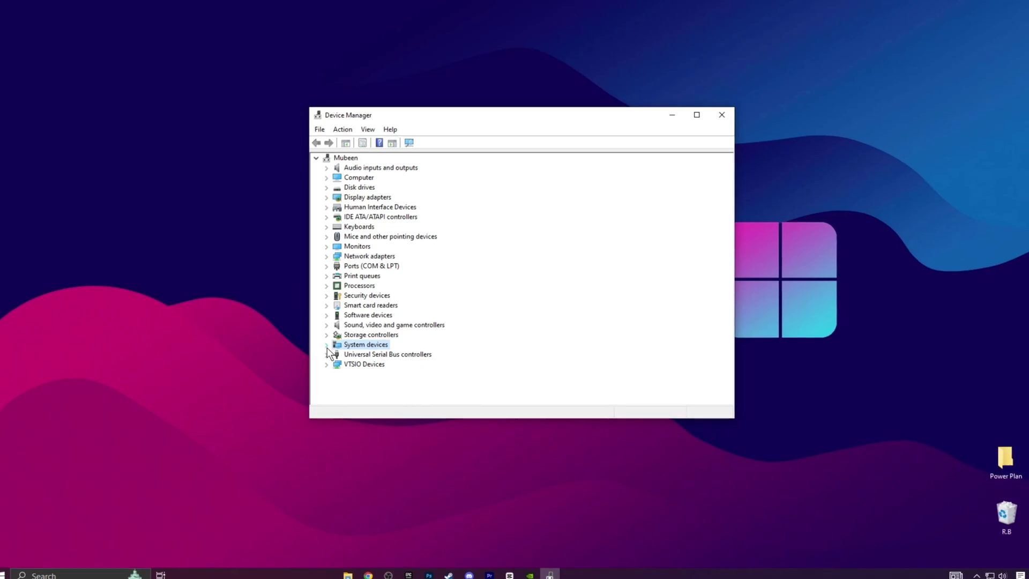
click(326, 346)
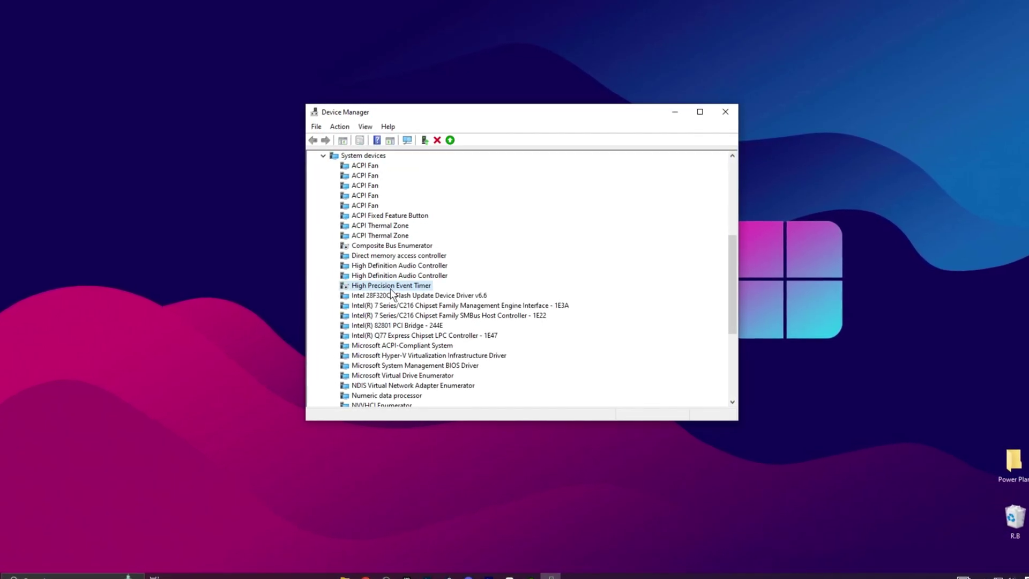
right_click(360, 288)
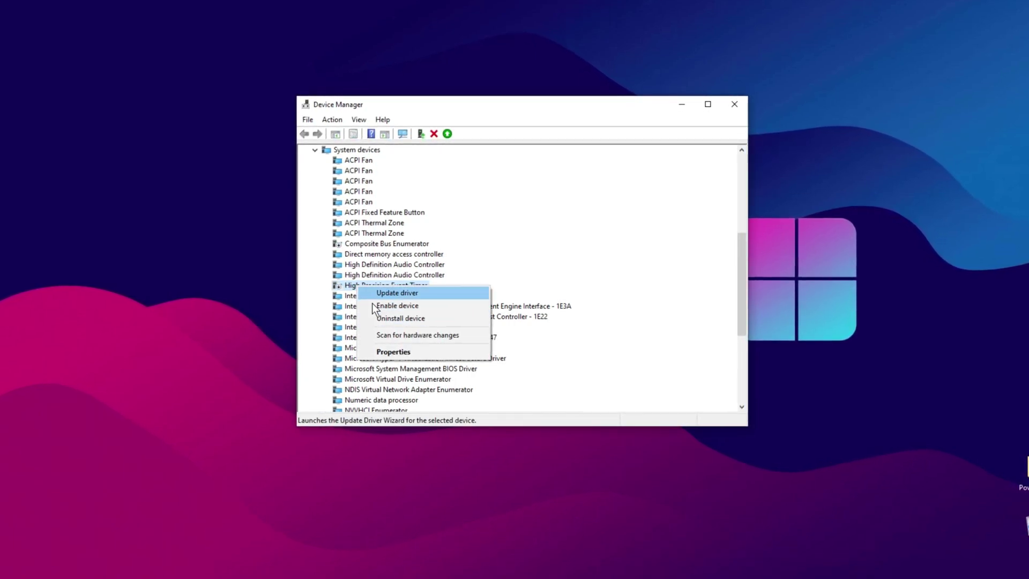
click(351, 288)
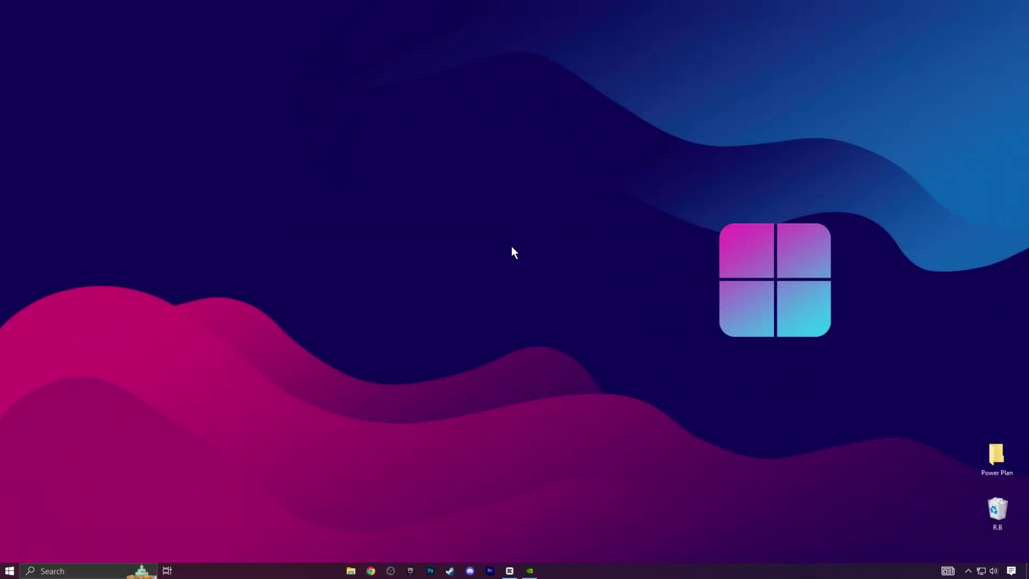
- Open Task Manager, view the CPU performance page and show the list of startup programs
right_click(623, 567)
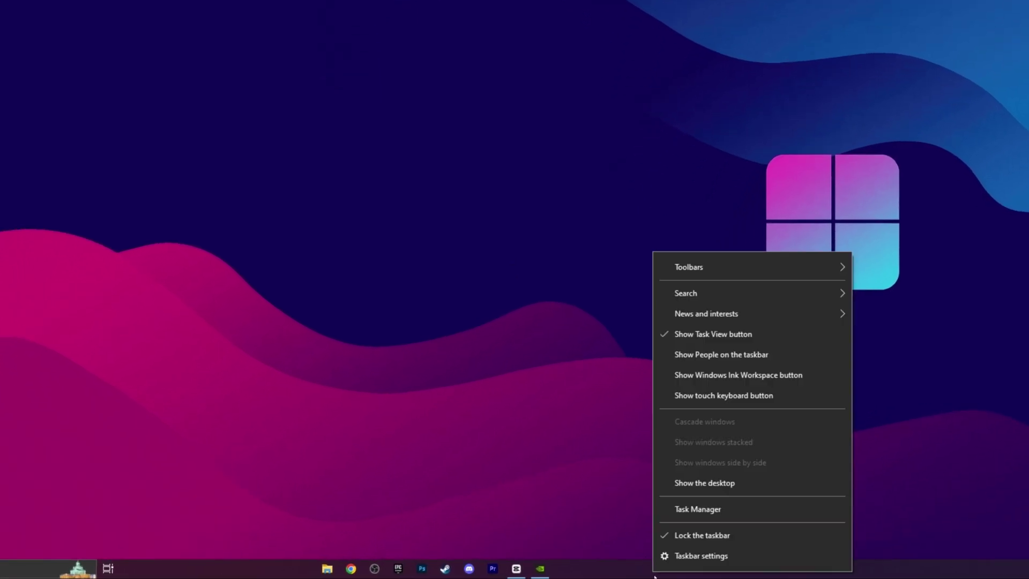
click(647, 520)
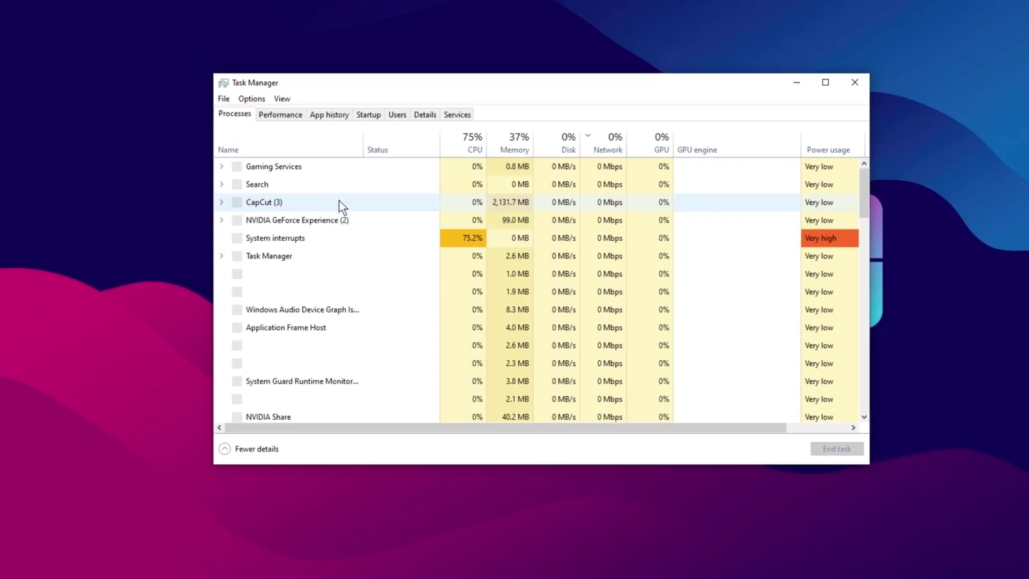
click(291, 83)
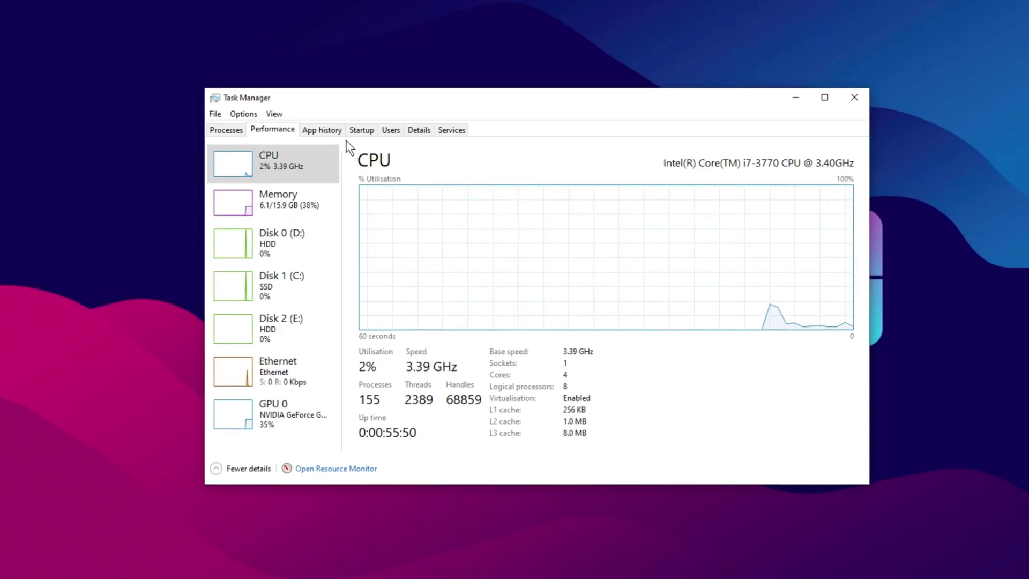
click(357, 132)
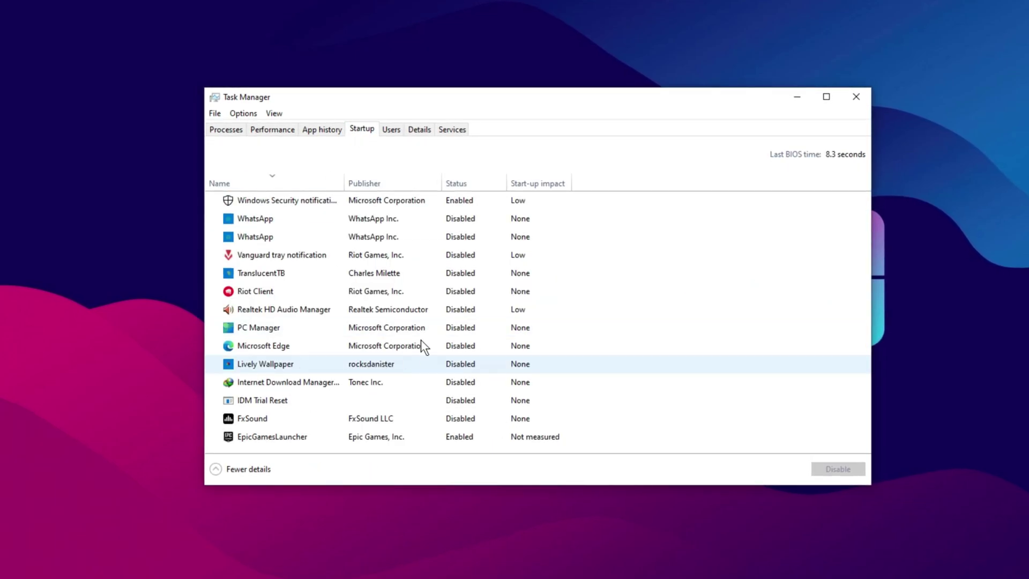